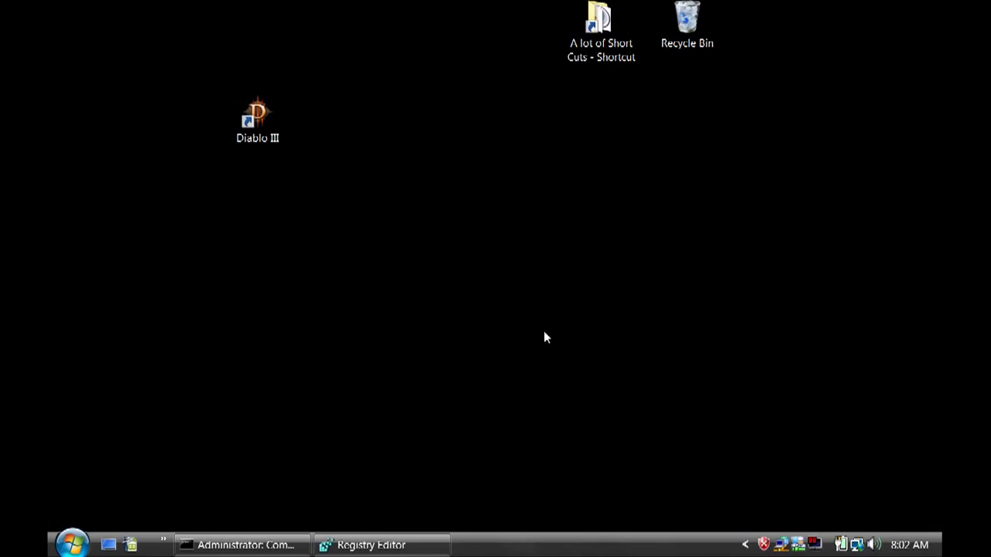
Step: Open Fraps from the tray on its General settings page, then bring up the Start menu
left_click(816, 546)
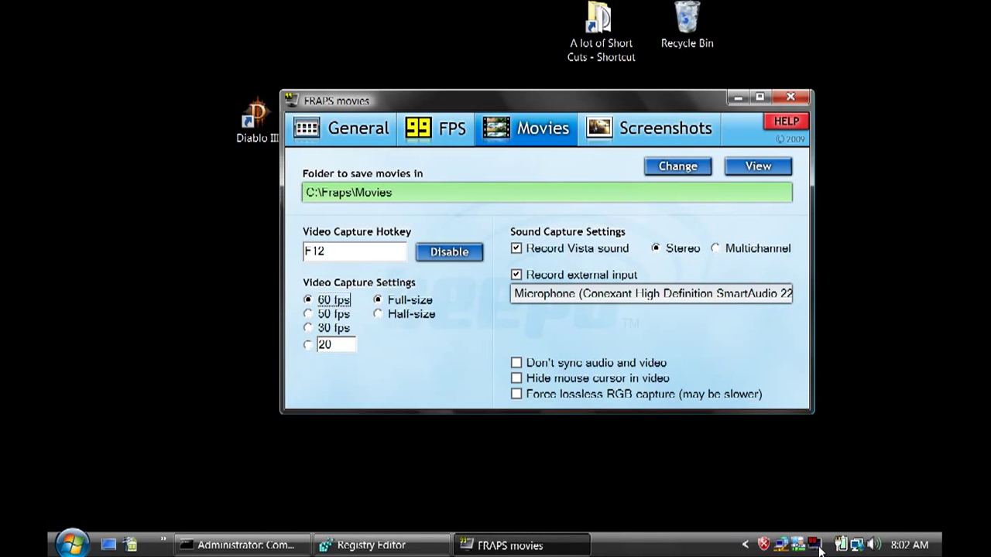
left_click(373, 132)
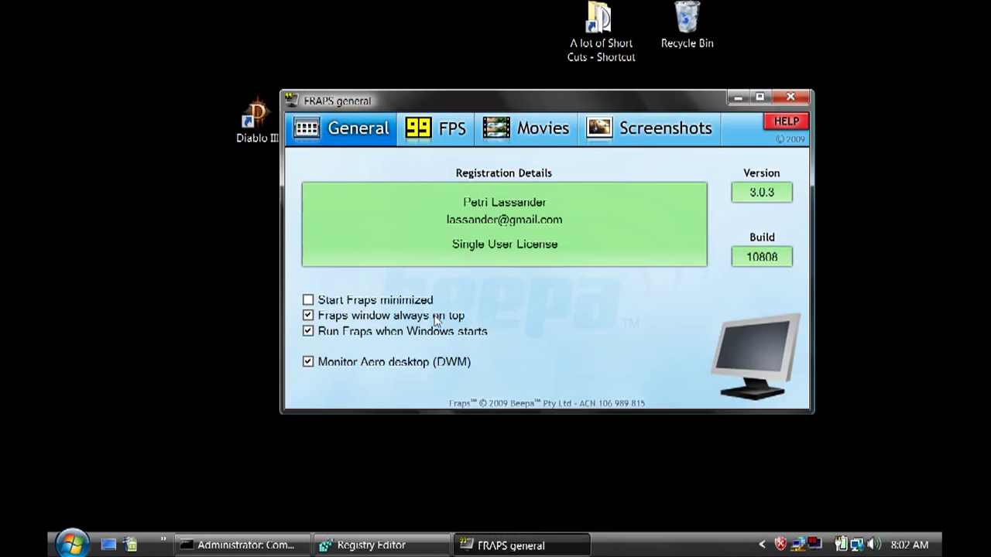
left_click(72, 542)
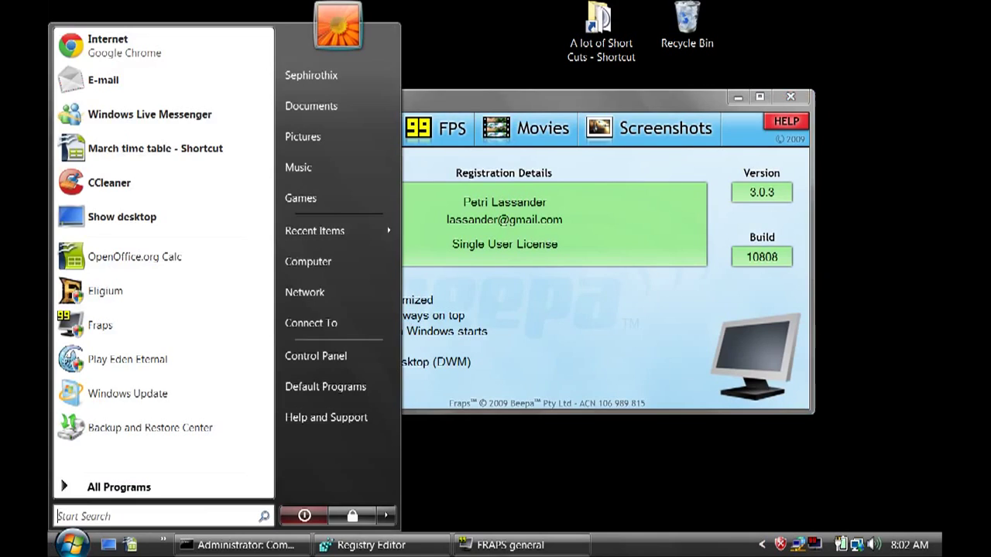
Step: Search the Start menu for 'command' and view Command Prompt's launch options, then return to the administrator prompt
left_click(74, 517)
type("command")
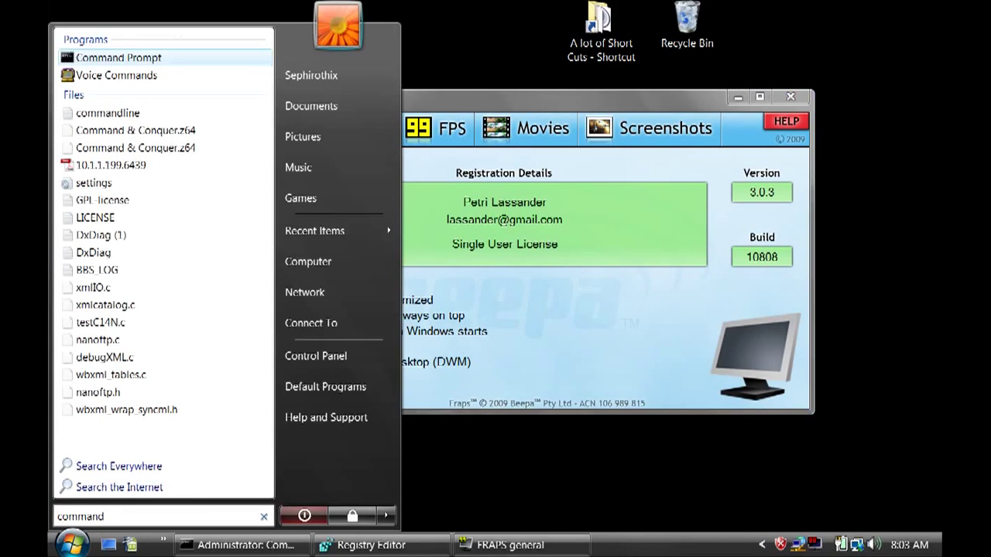
right_click(141, 58)
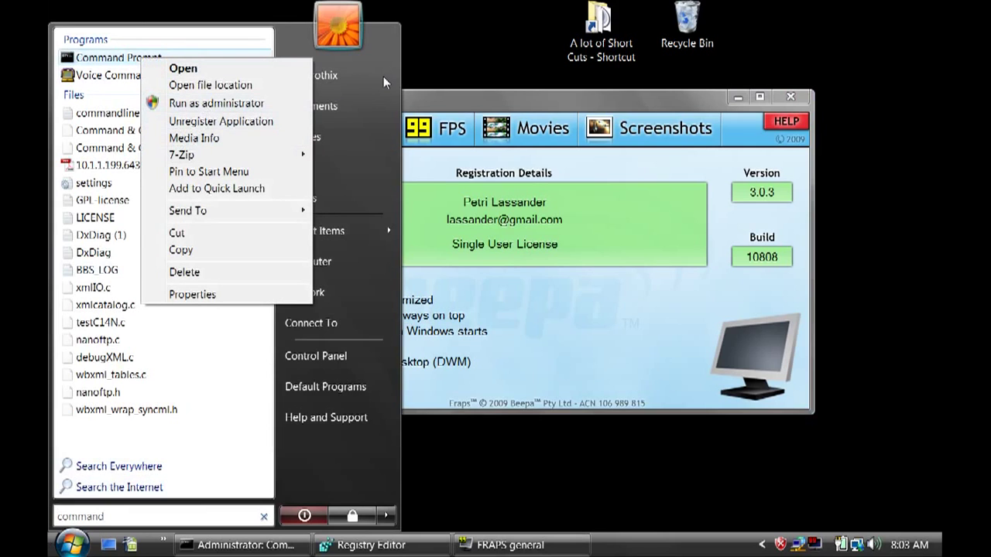
left_click(482, 46)
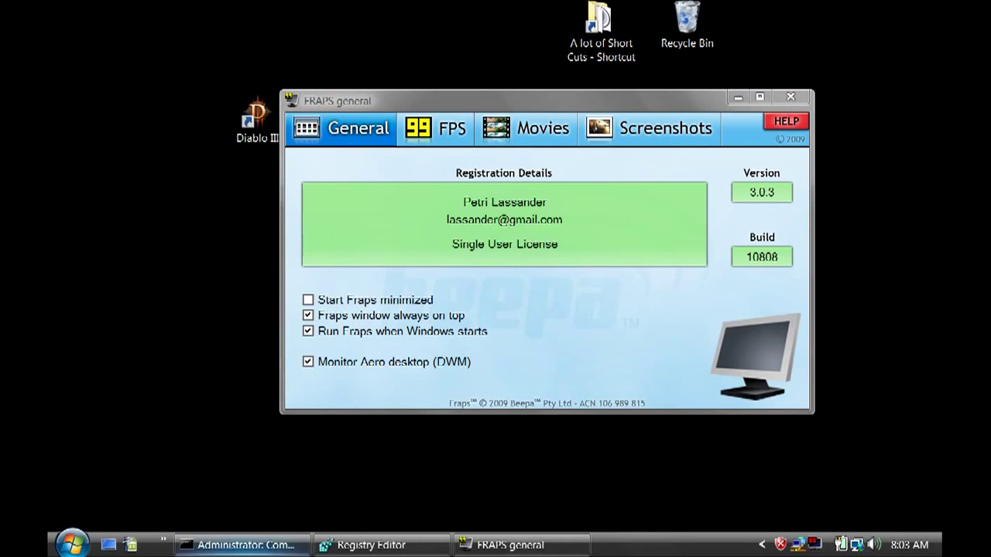
left_click(252, 547)
Step: Move the prompt window up-left, minimize Fraps, and type 'net stop uxsm' at the administrator prompt
left_click_drag(264, 89, 234, 23)
left_click(741, 96)
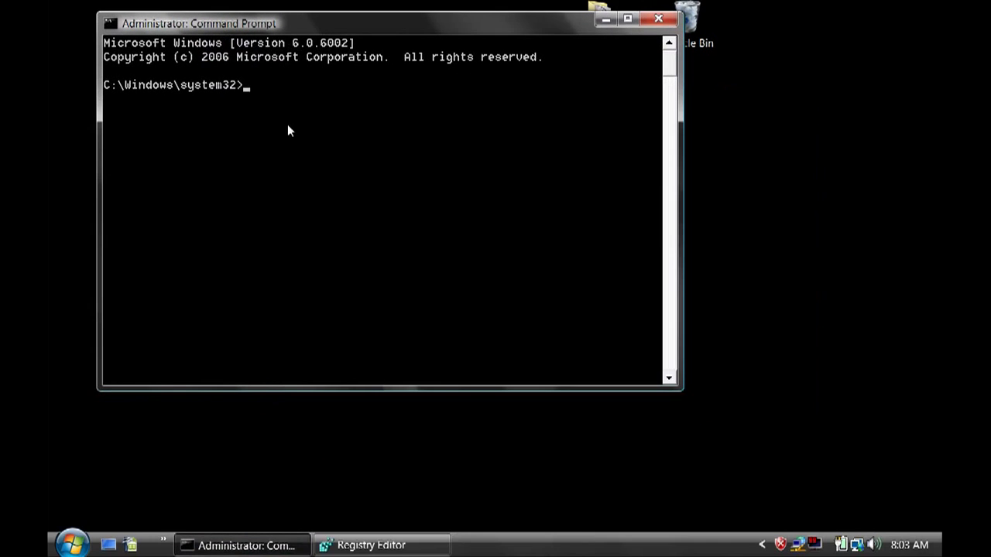
type("net stop uxsms")
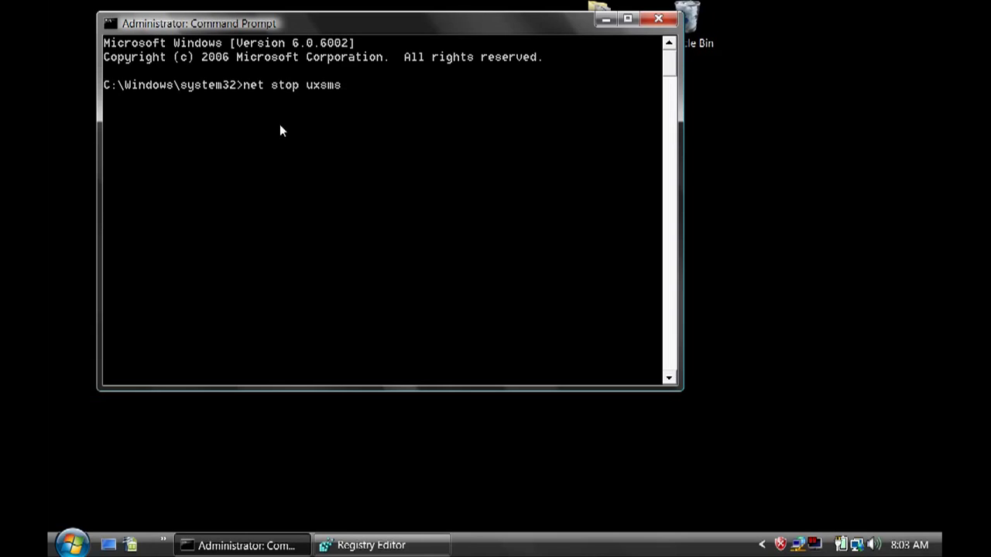
Step: Delete the unrun 'net stop uxsms' command from the prompt
key("BackSpace")
key("BackSpace")
key("BackSpace")
key("BackSpace")
key("BackSpace")
key("BackSpace")
key("BackSpace")
key("BackSpace")
key("BackSpace")
key("BackSpace")
key("BackSpace")
key("BackSpace")
key("BackSpace")
key("BackSpace")
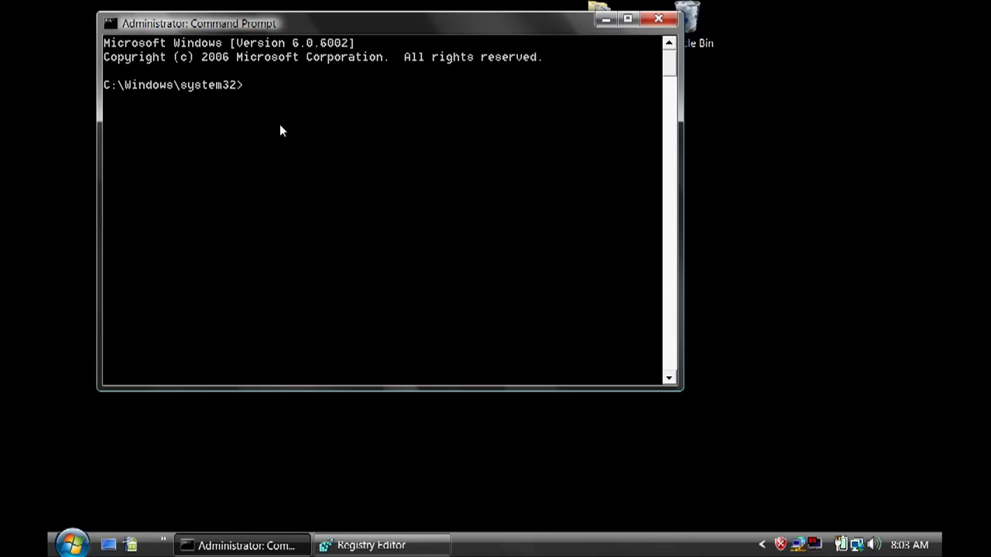
Step: Bring Registry Editor forward, minimise Command Prompt, and nudge the editor window up-left
left_click(370, 545)
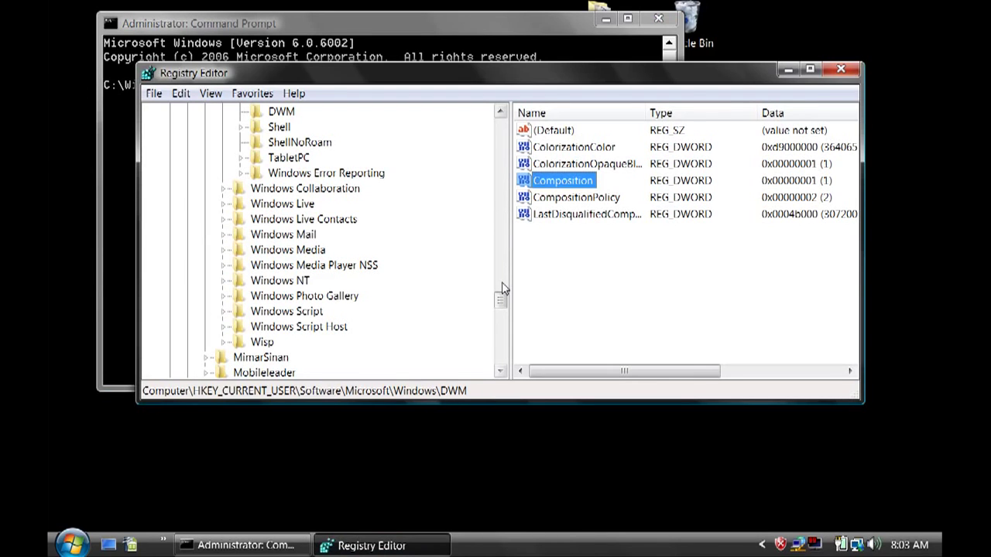
scroll(502, 287, "down", 1)
left_click(593, 21)
left_click(607, 21)
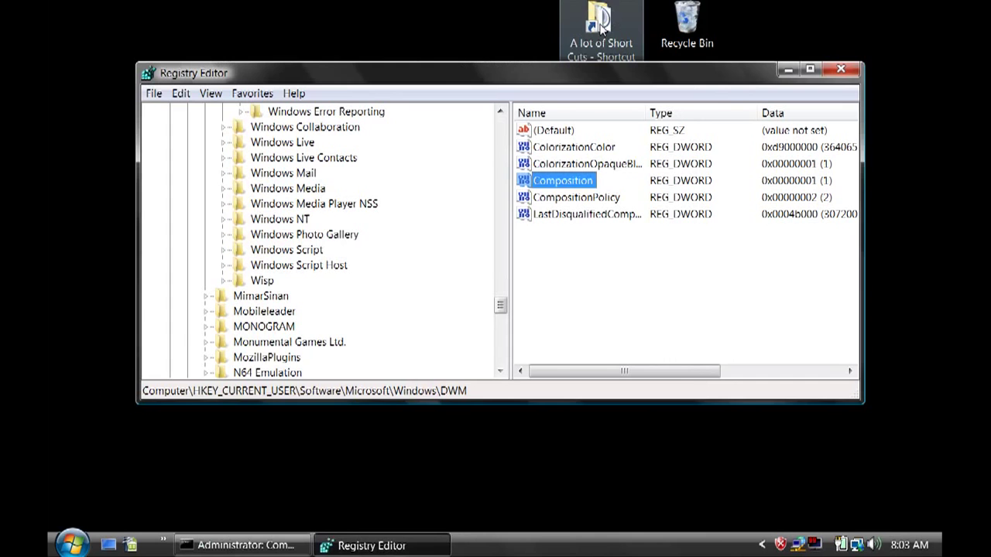
left_click_drag(442, 75, 434, 63)
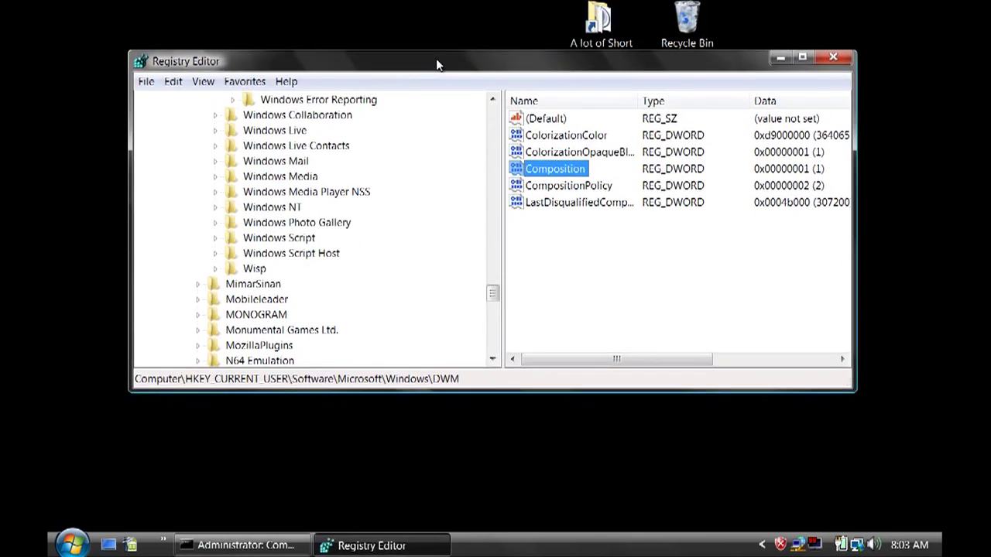
Step: Relaunch Registry Editor from a 'regedit' Start menu search
left_click(49, 542)
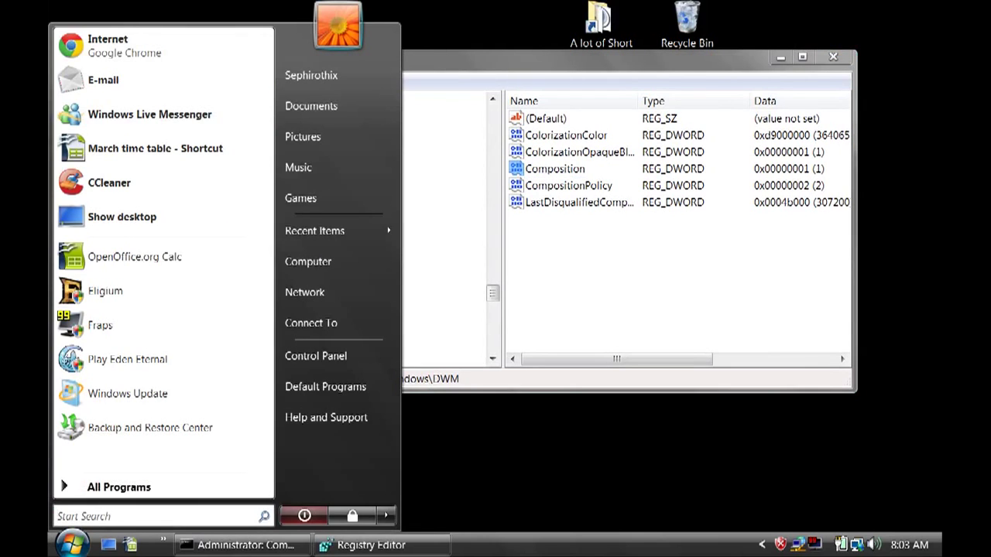
type("r")
type("re")
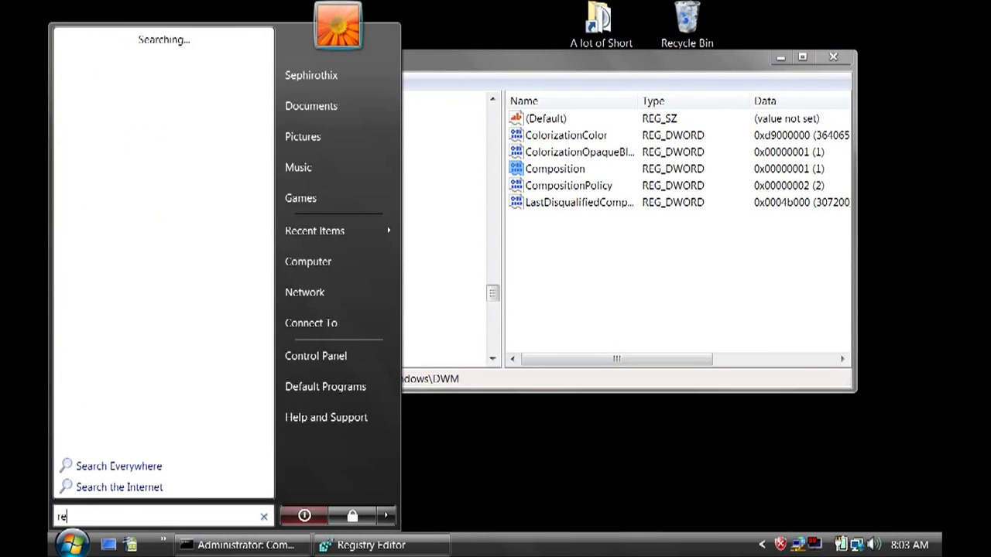
type("gedit")
right_click(103, 62)
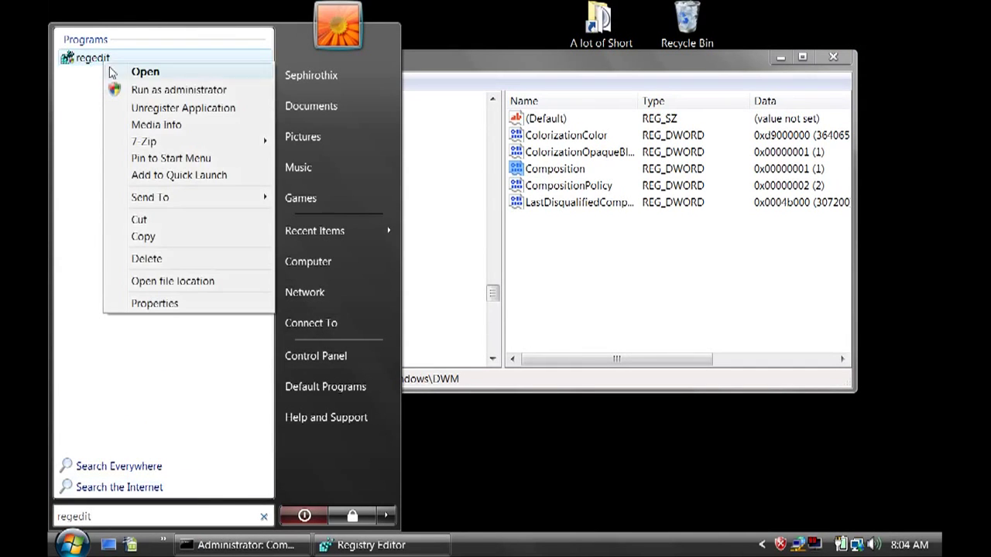
left_click(762, 545)
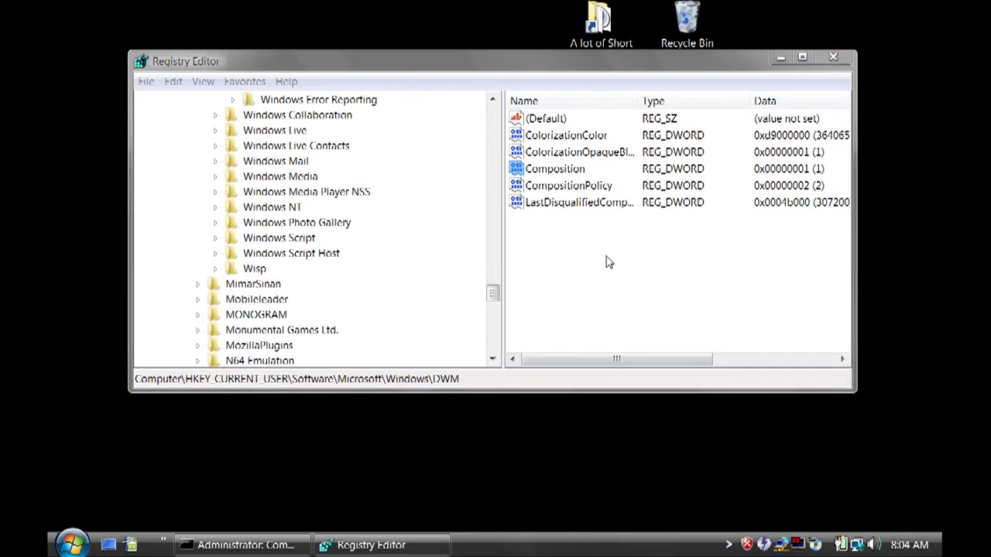
left_click_drag(492, 293, 494, 115)
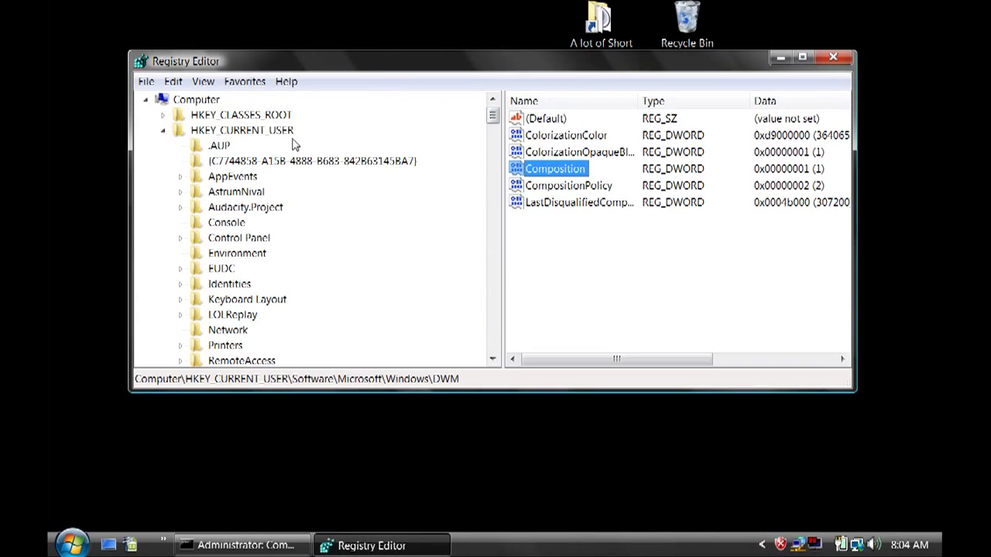
Step: Confirm Composition under HKCU\Software\Microsoft\Windows\DWM is still 1, cancel, and close Registry Editor
scroll(232, 178, "down", 5)
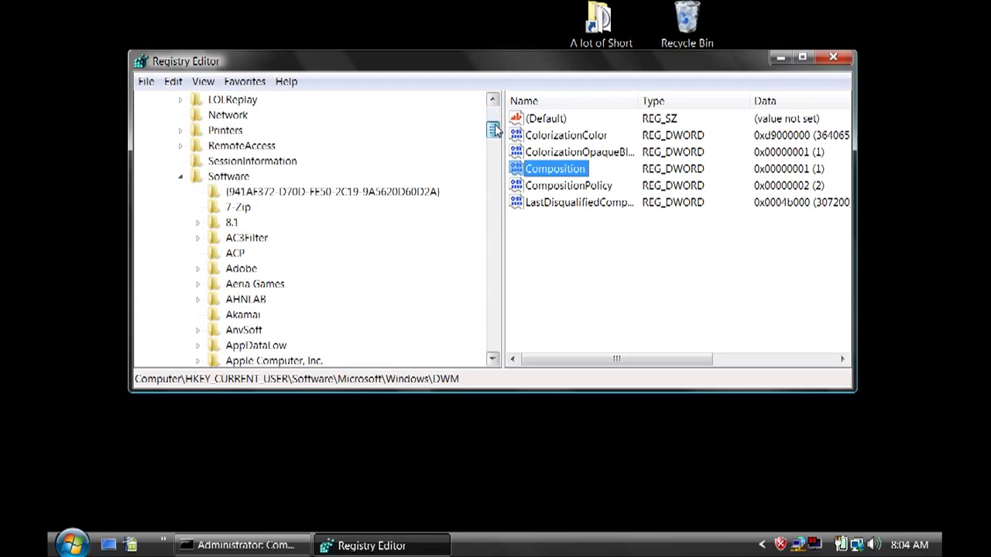
left_click_drag(492, 131, 493, 213)
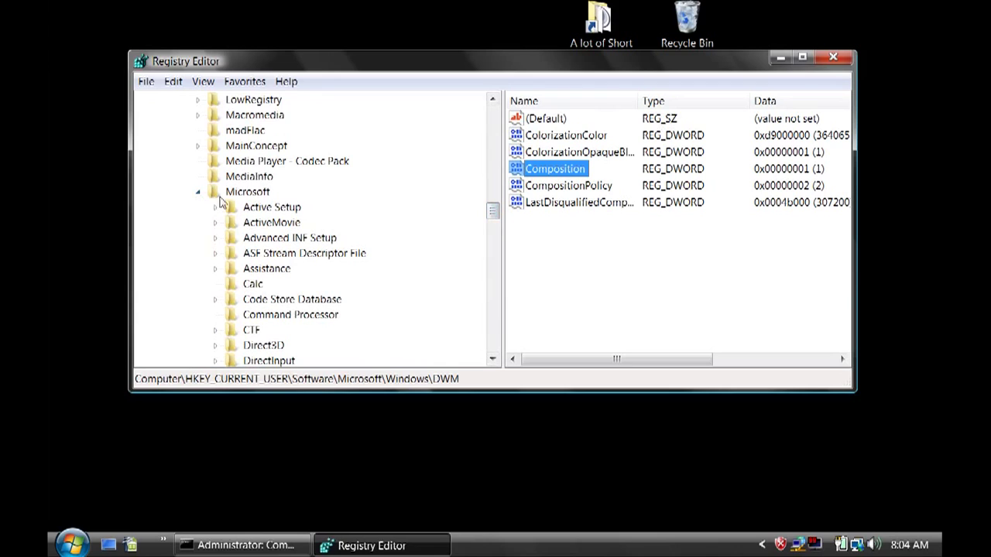
left_click_drag(493, 204, 490, 219)
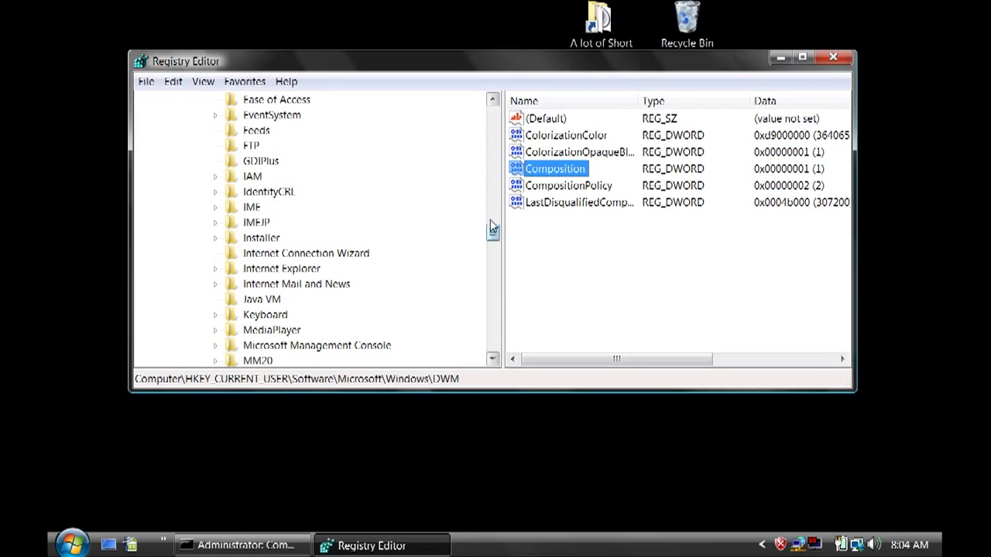
left_click_drag(490, 226, 497, 286)
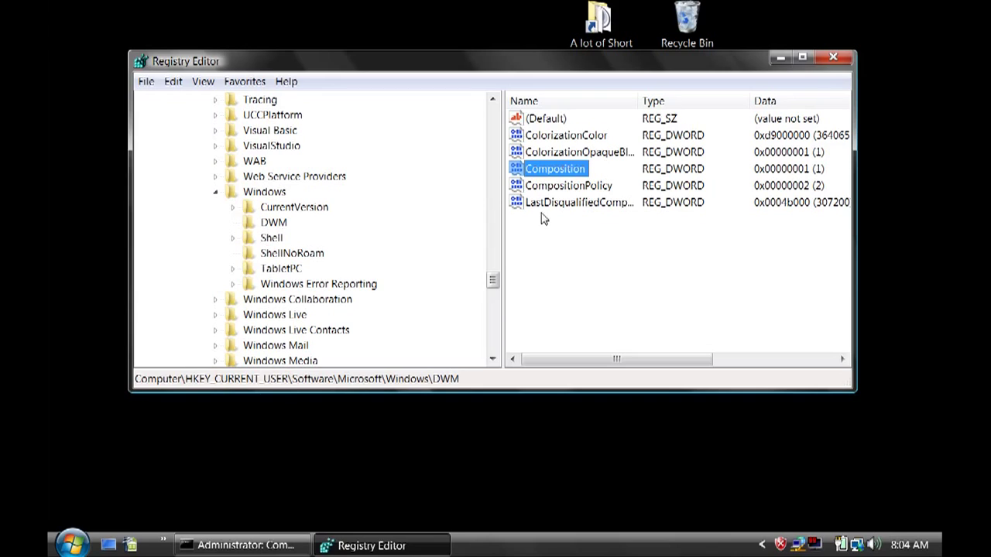
double_click(581, 171)
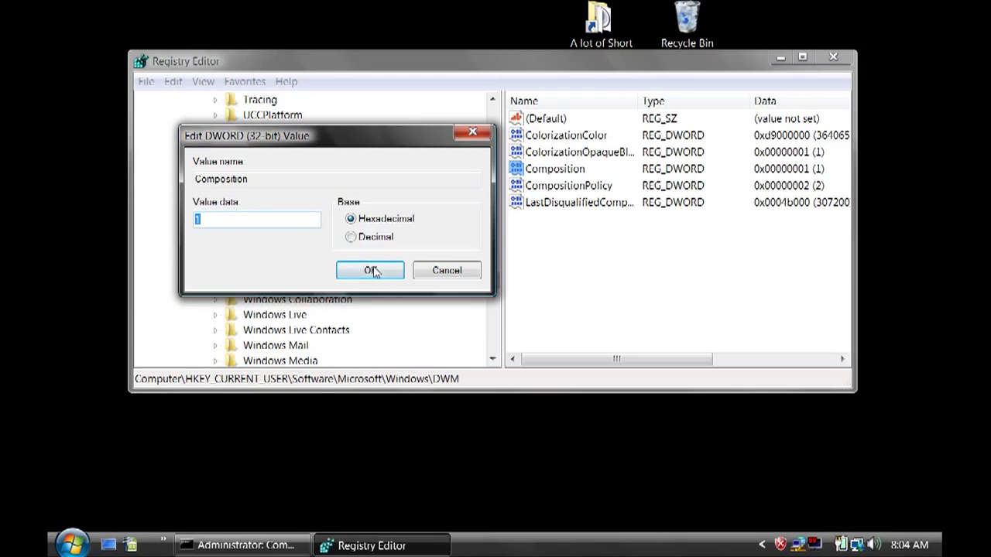
left_click(453, 272)
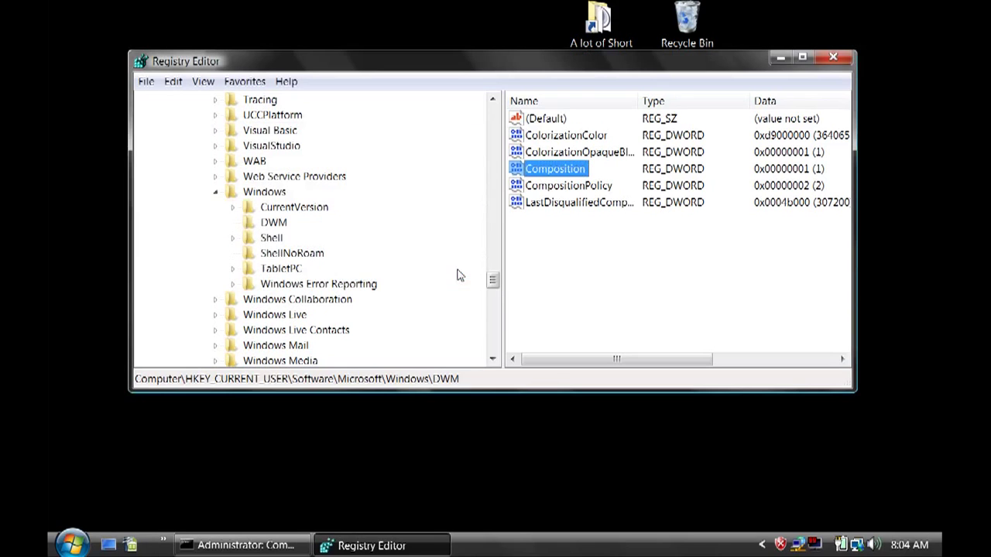
left_click(844, 55)
key("super")
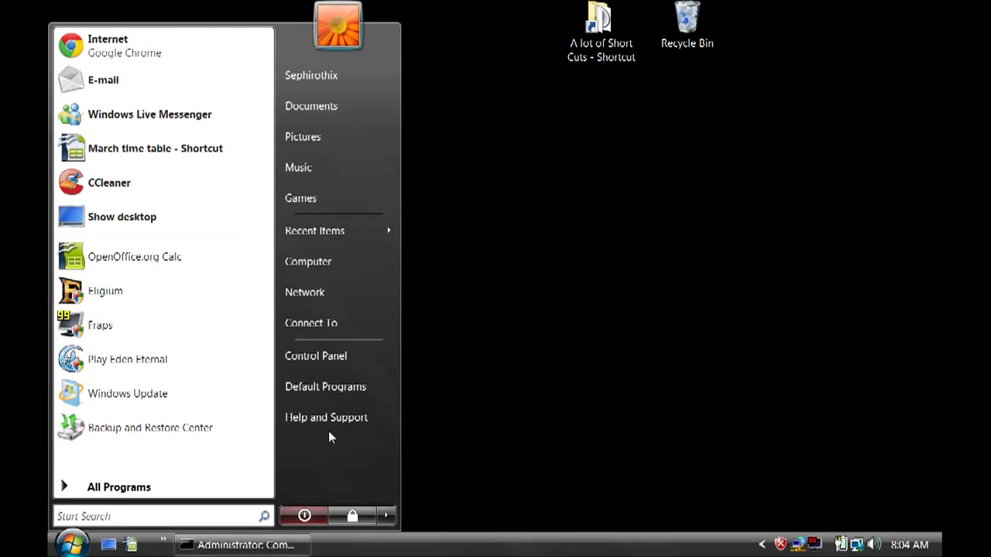
Step: Dismiss the Start menu and open FRAPS from the tray on its General page
left_click(735, 275)
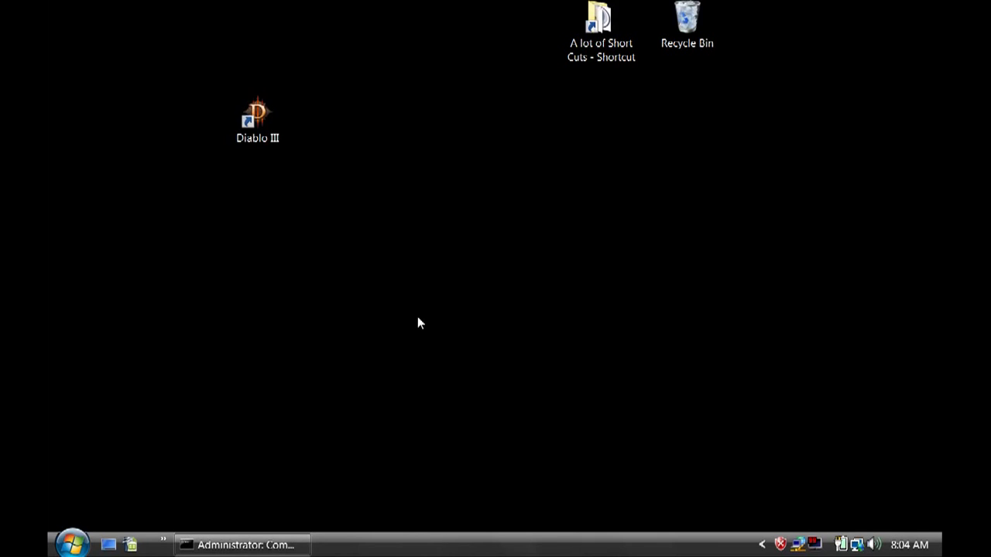
left_click(56, 547)
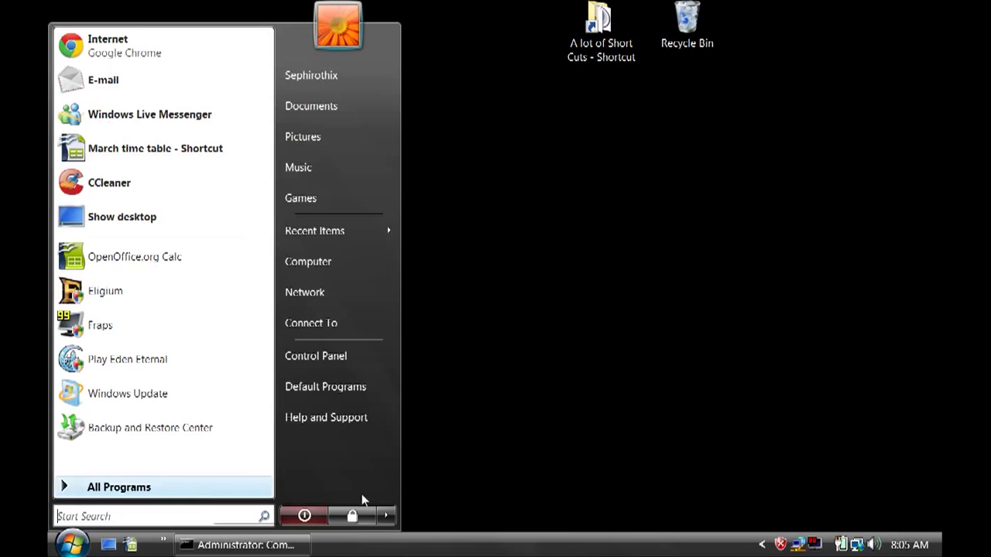
left_click(521, 410)
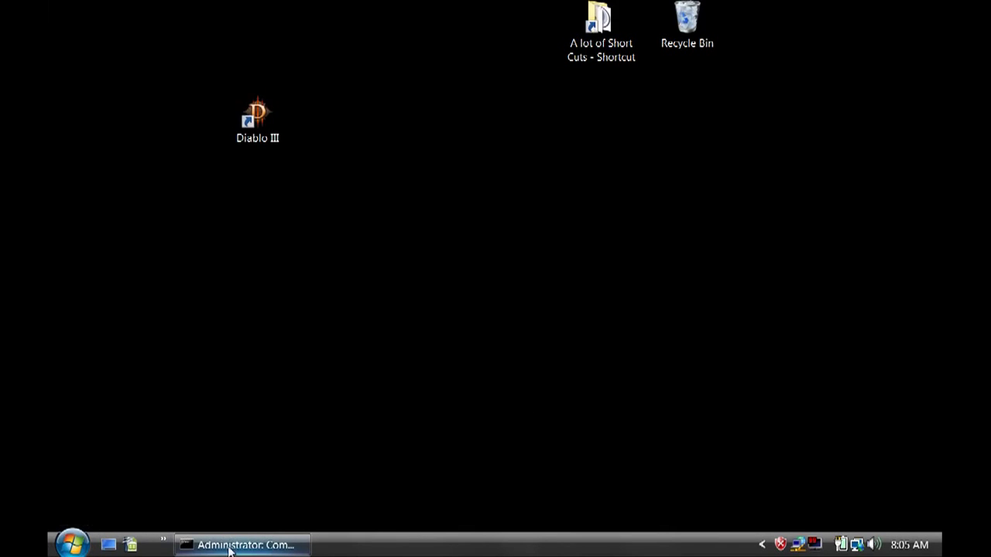
left_click(814, 544)
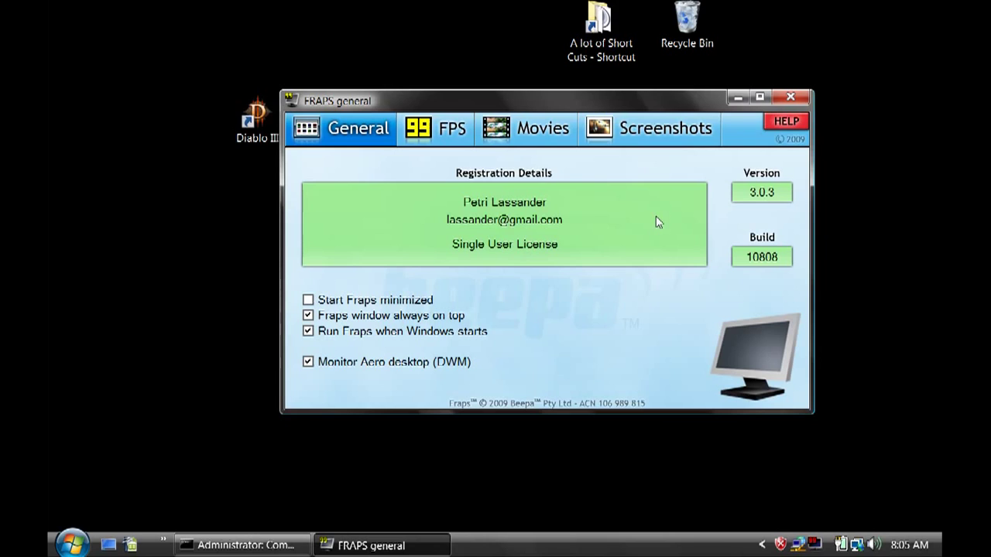
Step: Set the Fraps FPS overlay to the top-left corner, then switch it to Hide overlay
left_click(445, 133)
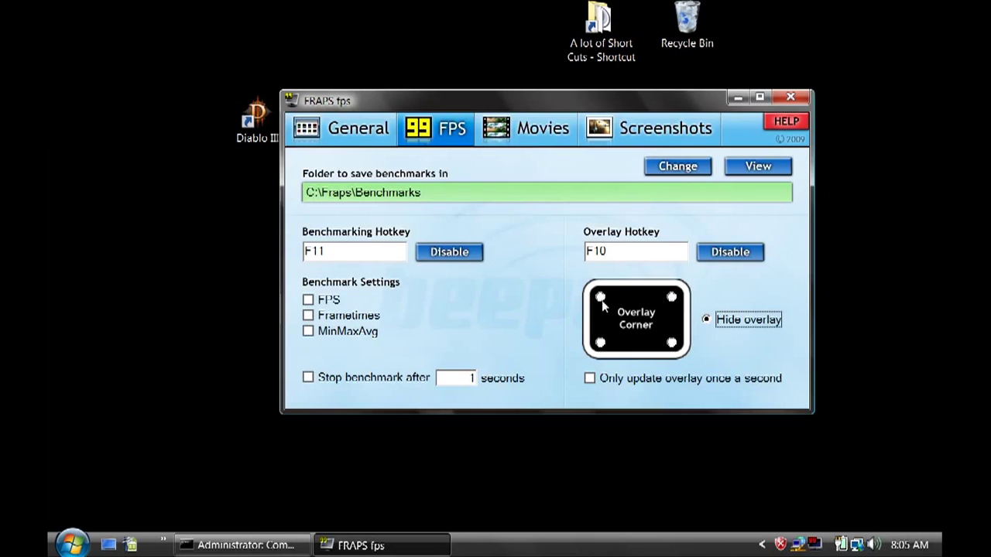
left_click(357, 146)
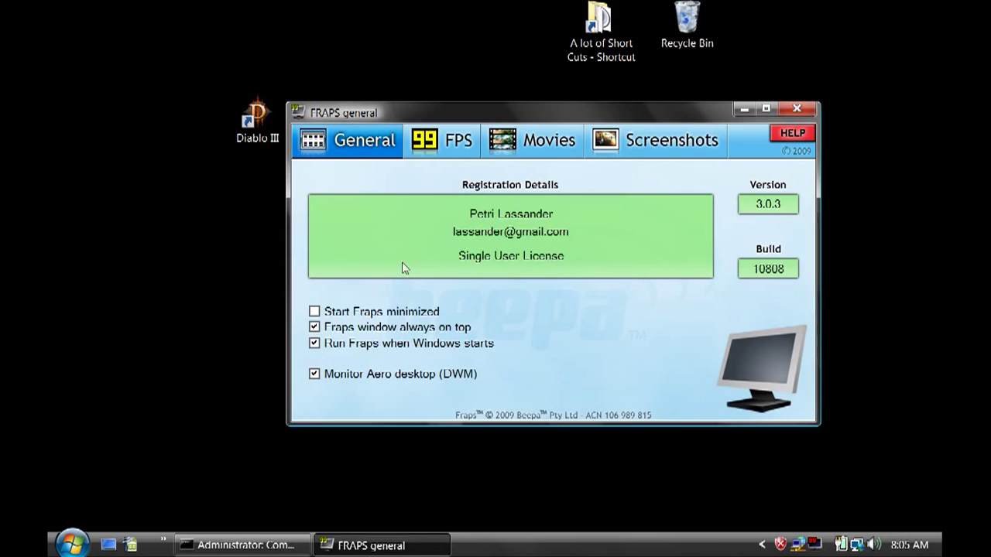
left_click(442, 138)
left_click(606, 310)
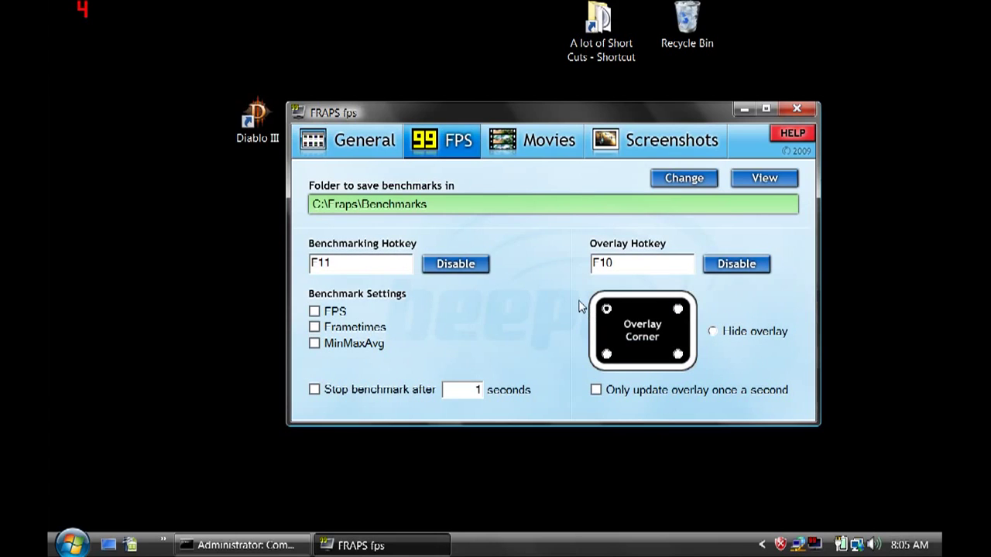
left_click(714, 333)
Step: Return Fraps to General, minimise it, and bring Command Prompt forward
left_click(349, 144)
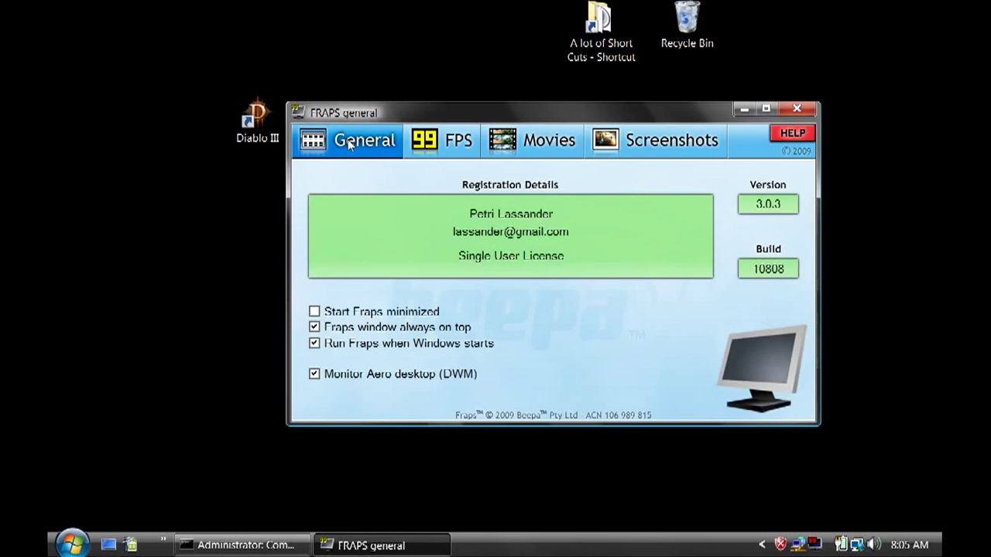
left_click(741, 109)
left_click(218, 547)
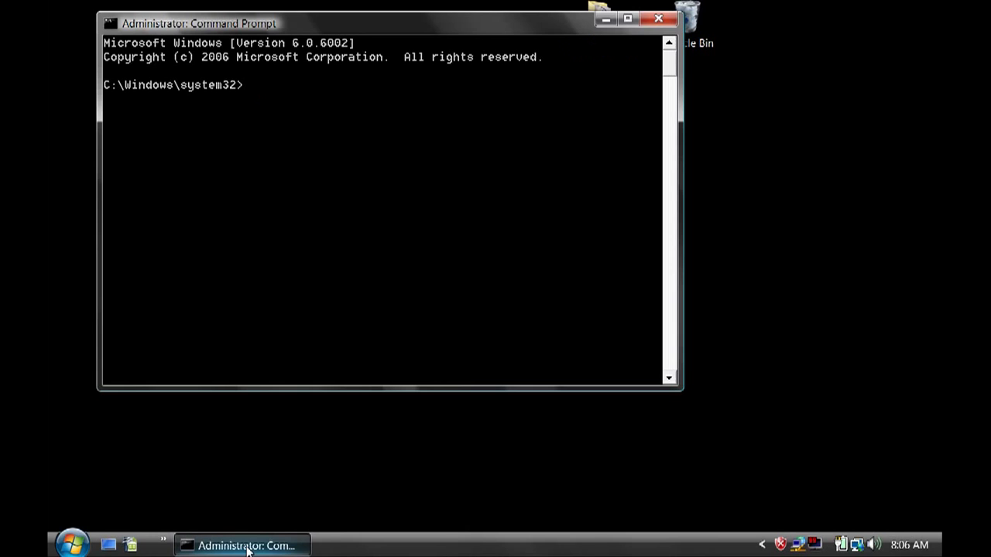
Step: Draft 'net start uxsms' in Command Prompt, erase it unrun, and minimise the console
left_click(71, 545)
left_click(465, 458)
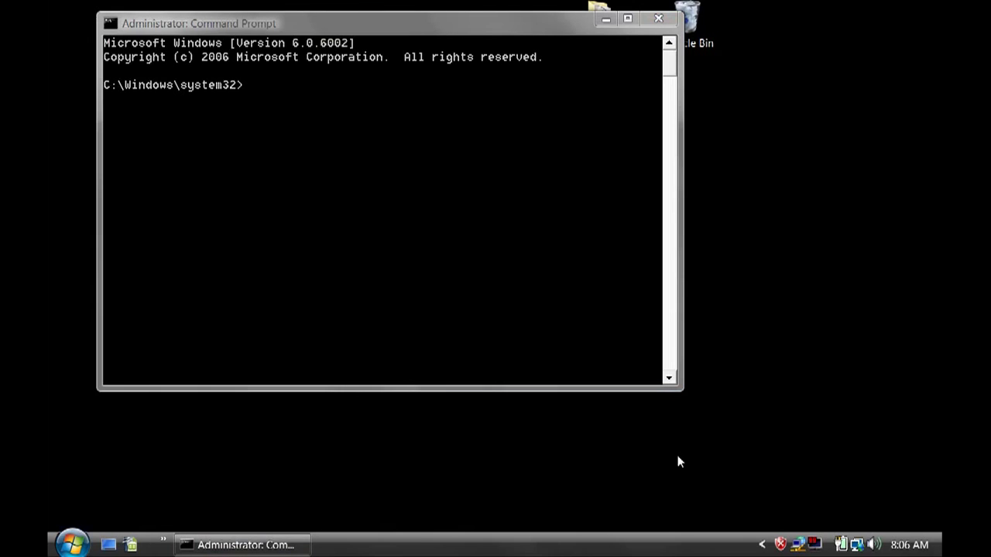
left_click(272, 89)
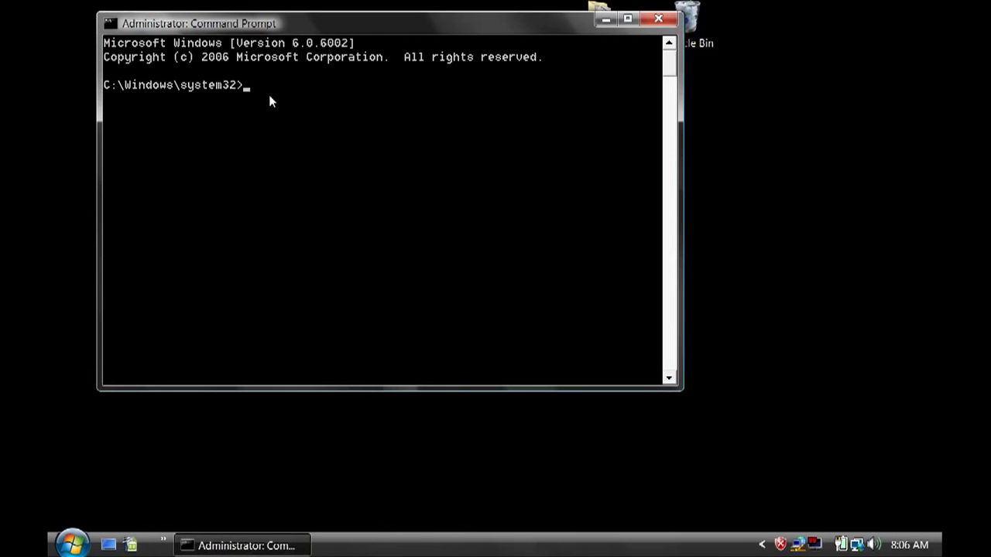
type("start")
key("BackSpace")
key("BackSpace")
key("BackSpace")
key("BackSpace")
key("BackSpace")
type("net start uxsms")
key("BackSpace")
key("BackSpace")
key("BackSpace")
key("BackSpace")
key("BackSpace")
key("BackSpace")
key("BackSpace")
key("BackSpace")
key("BackSpace")
key("BackSpace")
key("BackSpace")
key("BackSpace")
key("BackSpace")
key("BackSpace")
key("BackSpace")
left_click(607, 19)
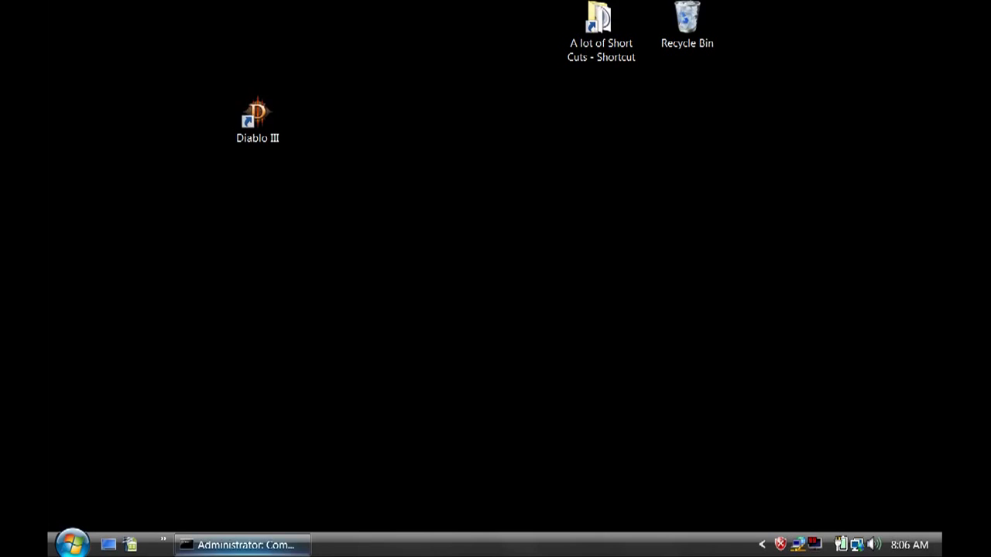
Step: Restore the console, type and erase 'net start uxsm', then reopen Fraps from the tray
left_click(242, 545)
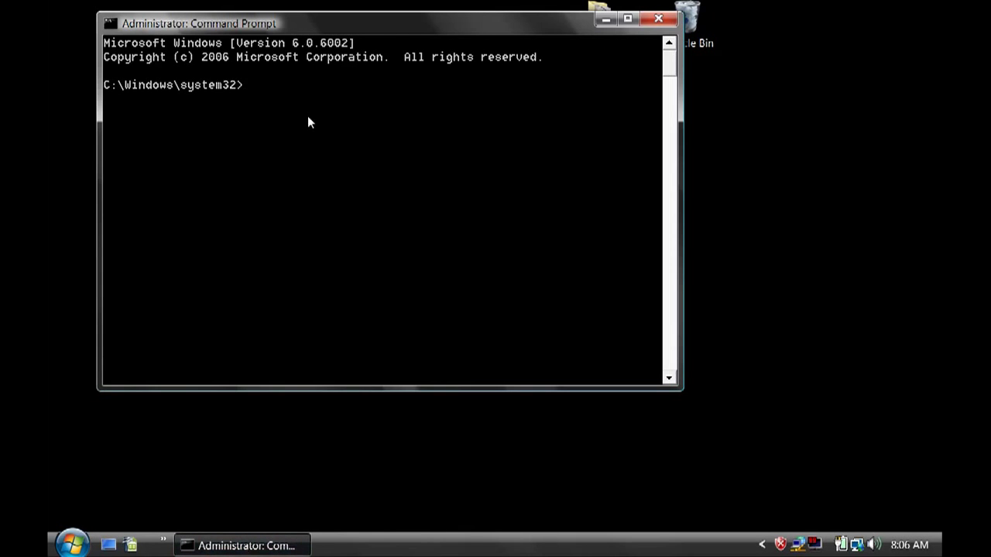
type("net start uxsms")
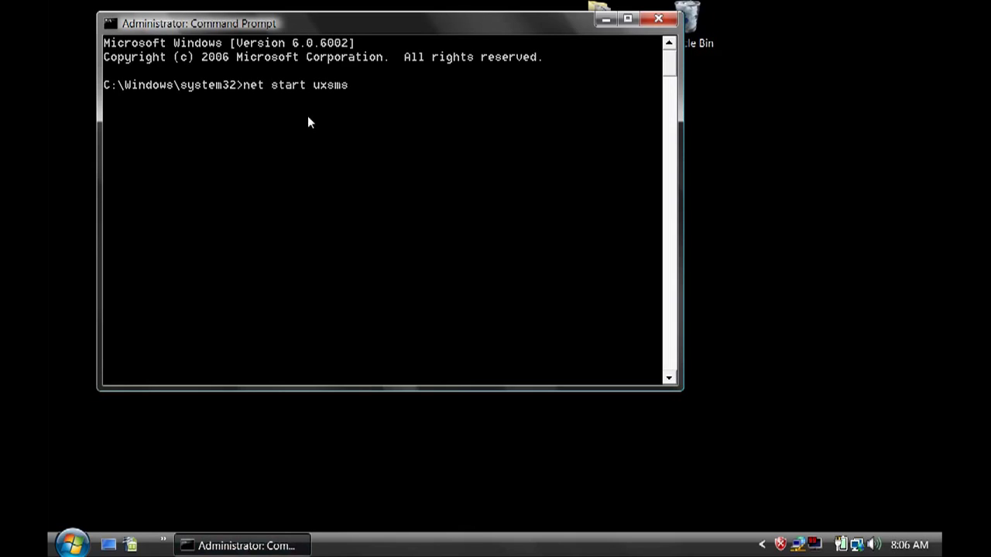
key("BackSpace")
key("BackSpace")
key("BackSpace")
key("BackSpace")
key("BackSpace")
key("BackSpace")
key("BackSpace")
key("BackSpace")
key("BackSpace")
key("BackSpace")
key("BackSpace")
key("BackSpace")
key("BackSpace")
key("BackSpace")
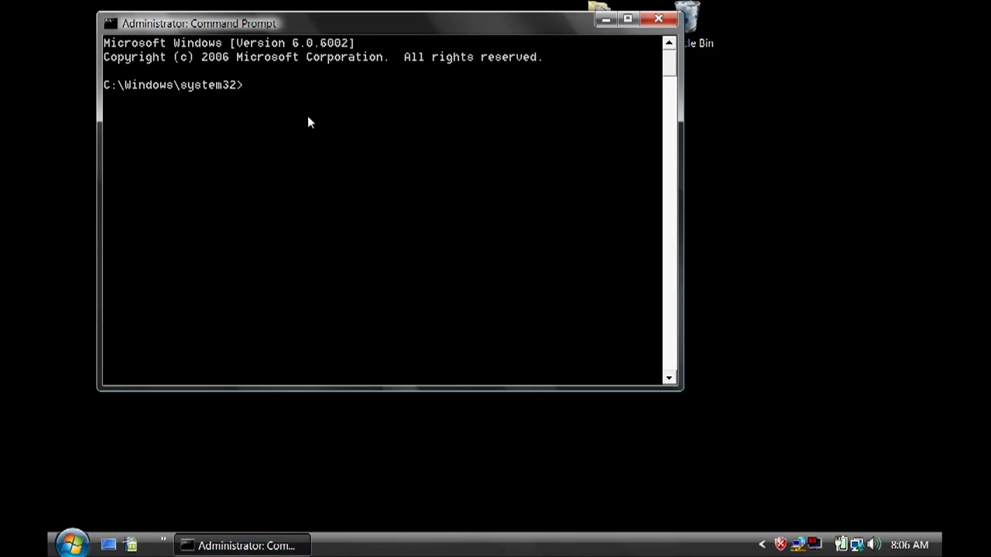
left_click(605, 19)
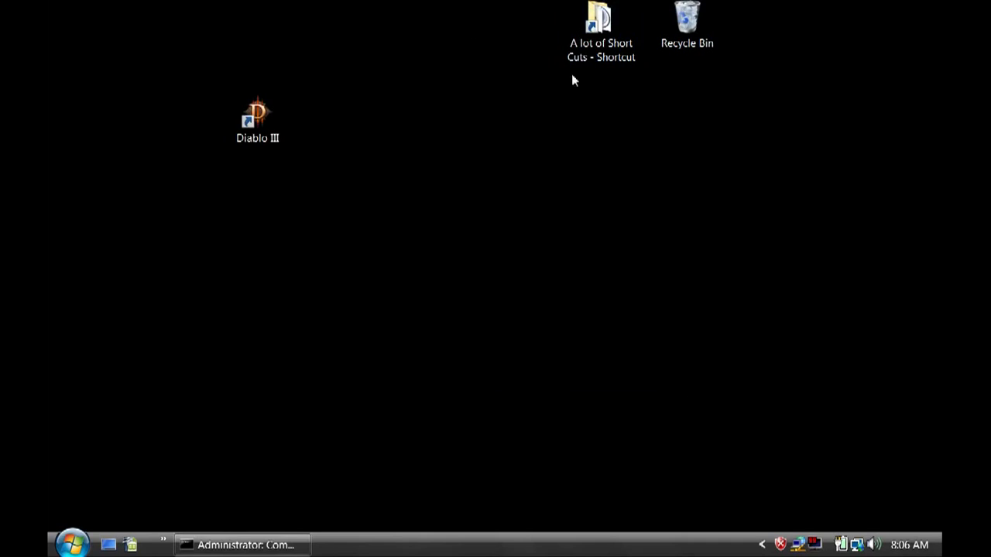
left_click(815, 545)
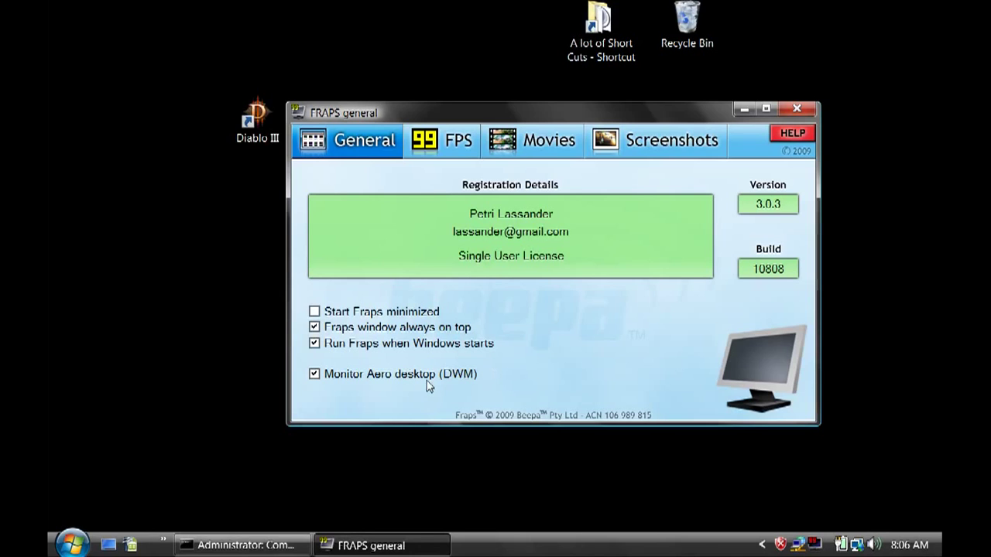
Step: Pick the top-left FPS overlay corner, set Hide overlay, and minimise Fraps
left_click(463, 144)
left_click(607, 309)
left_click(718, 344)
left_click(747, 110)
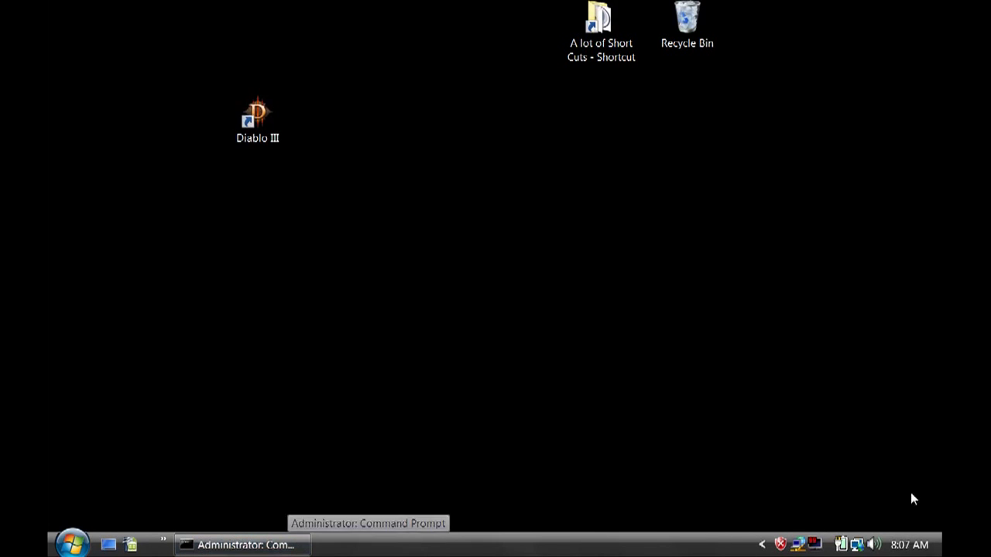
Step: Reopen Fraps, keep the FPS overlay hidden, and minimise it back to the tray twice
left_click(816, 545)
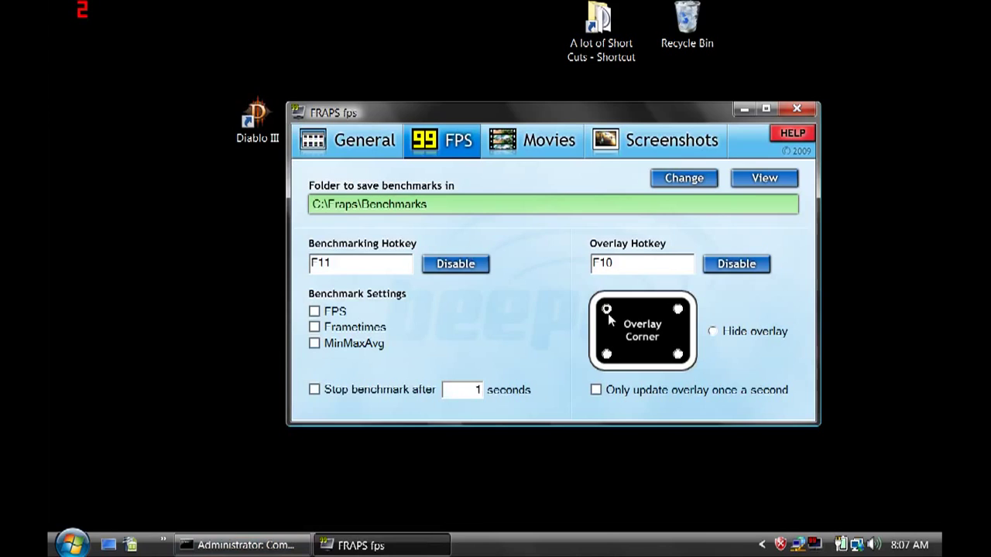
left_click(718, 333)
left_click(743, 109)
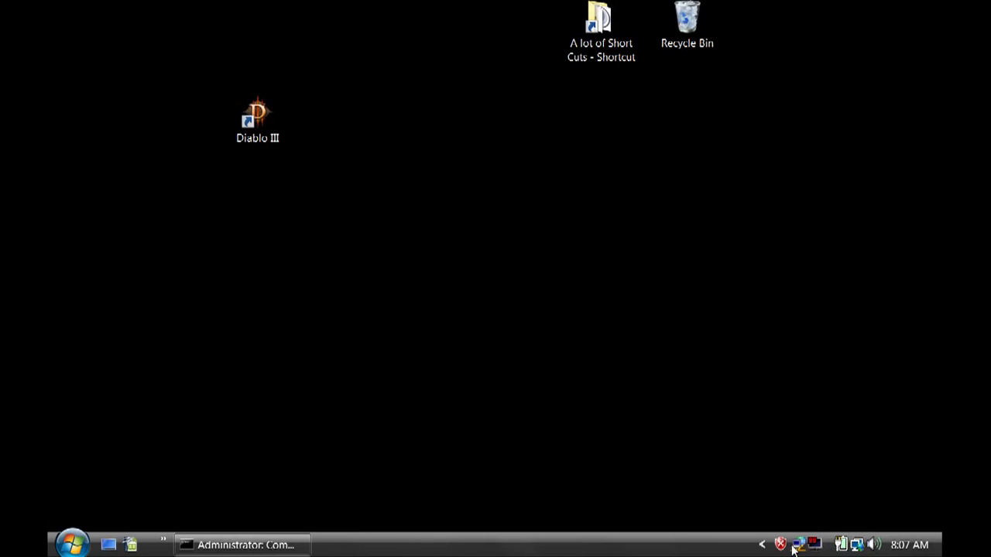
left_click(815, 545)
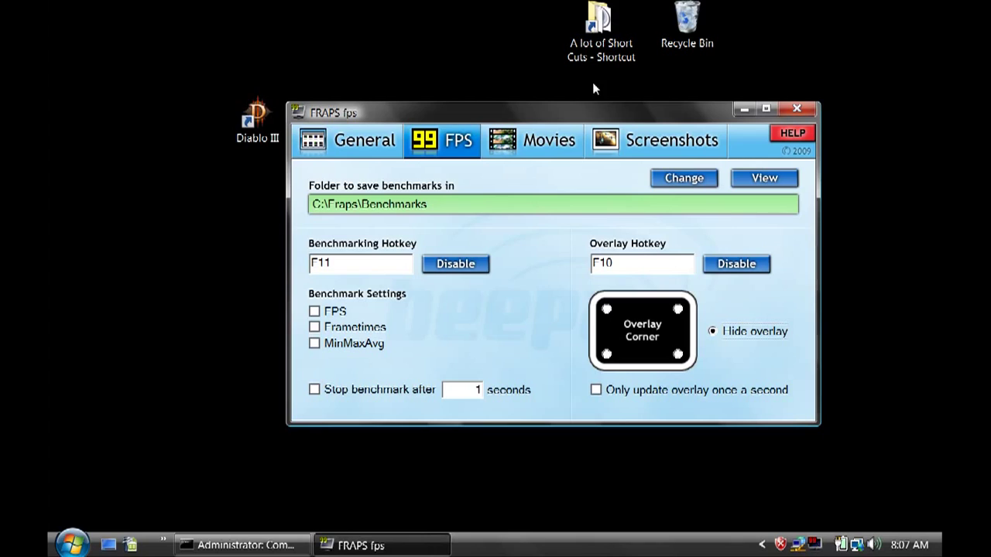
left_click(744, 109)
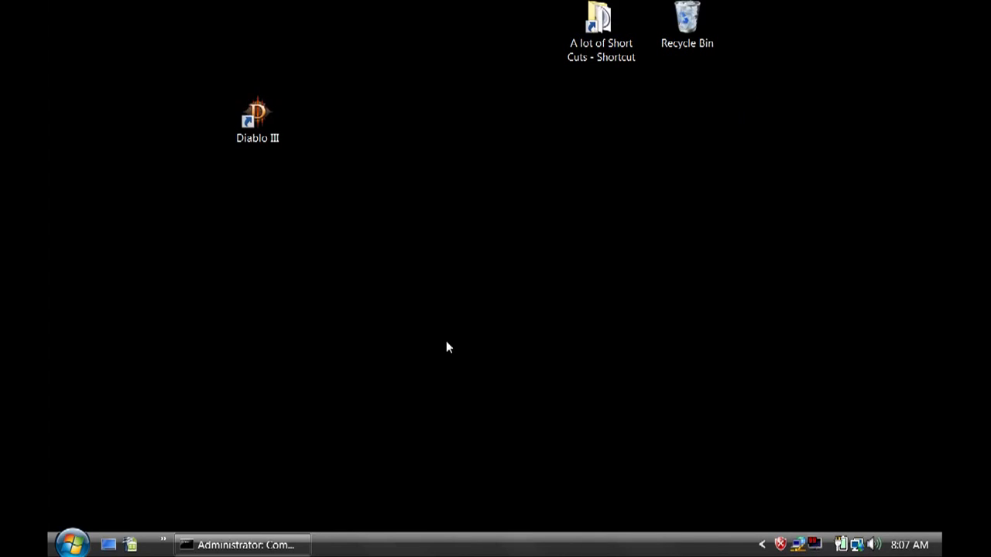